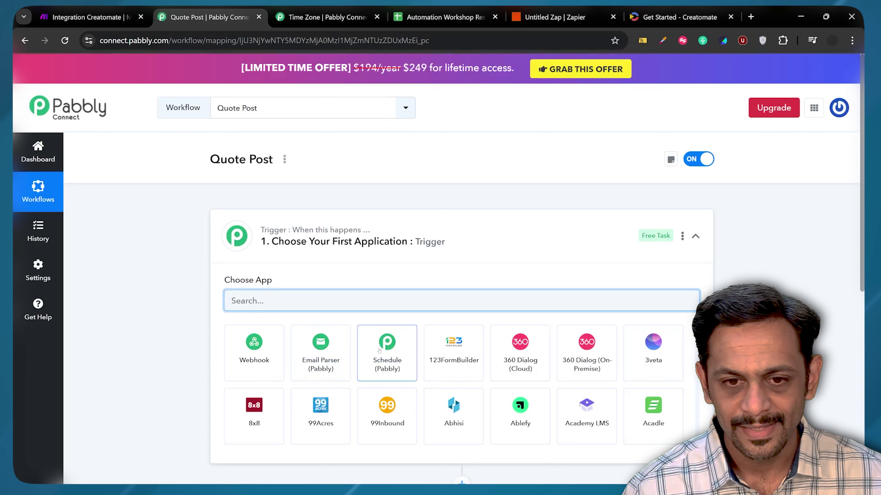
- Make the trigger a Pabbly Schedule Workflow that runs every day
left_click(385, 349)
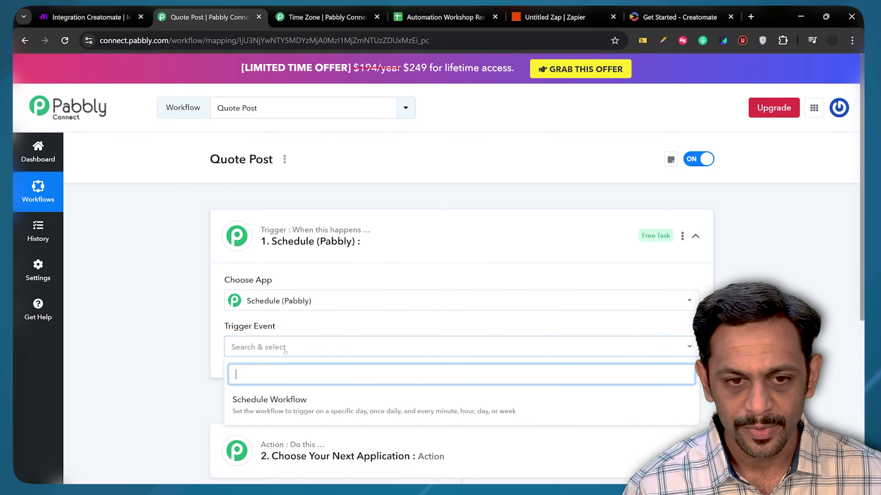
left_click(251, 404)
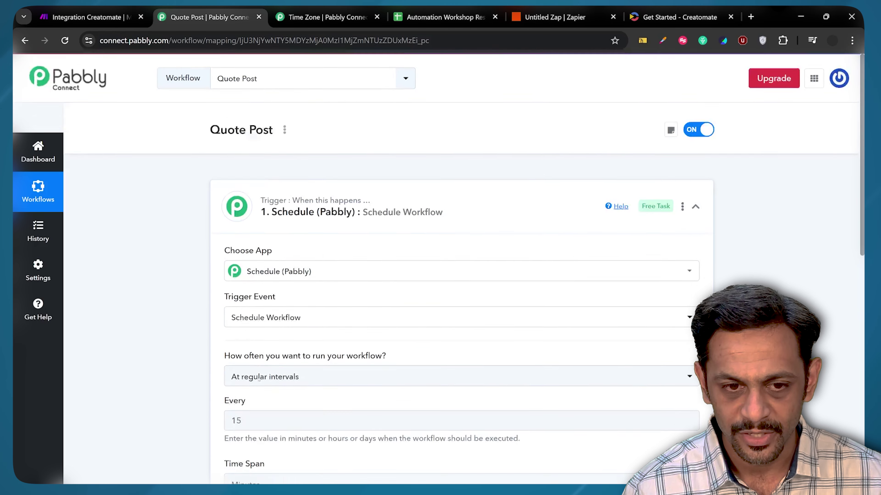
left_click(272, 240)
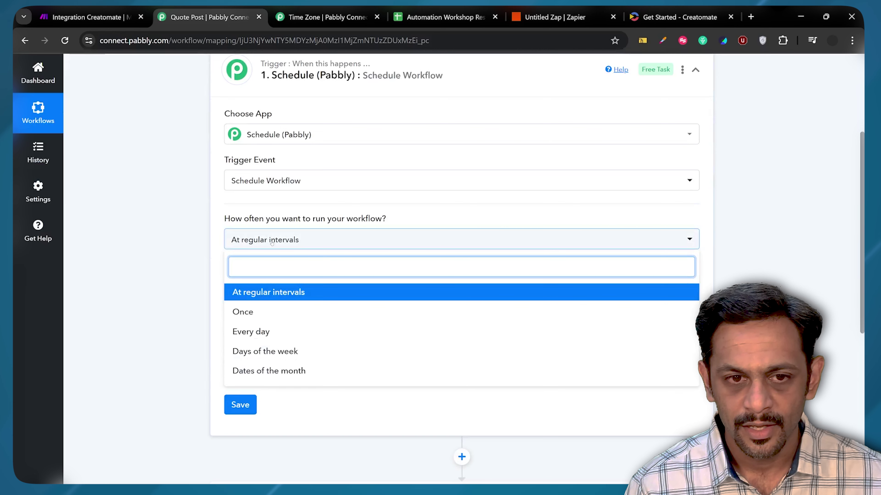
left_click(256, 332)
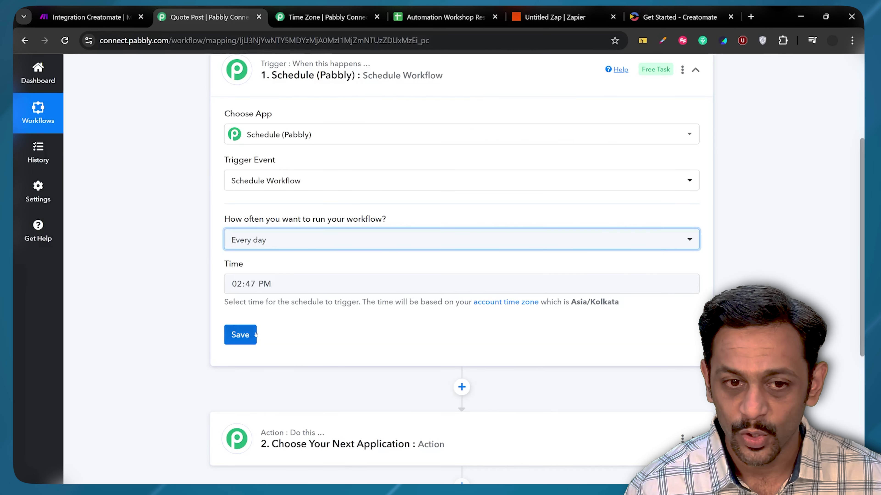
- Set the daily run time to 10:00 AM and move on to step 2
key("Tab")
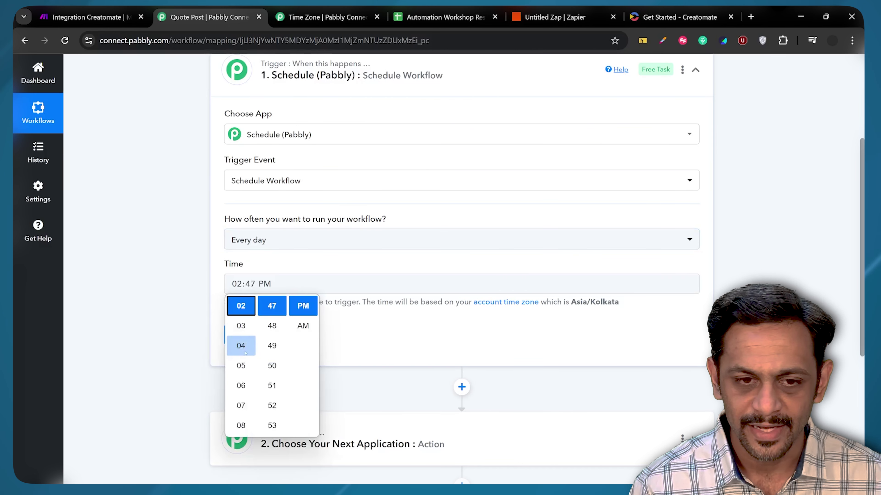
scroll(245, 353, "down", 2)
left_click(241, 365)
left_click(272, 366)
left_click(303, 326)
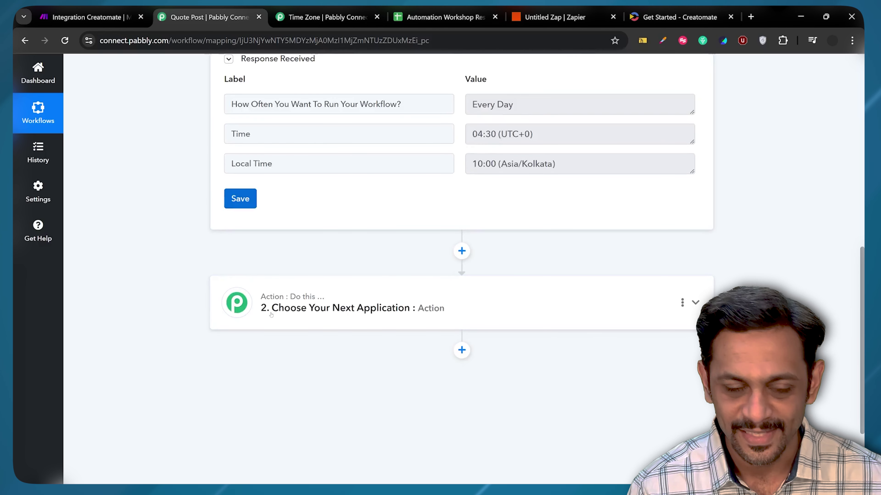
left_click(271, 312)
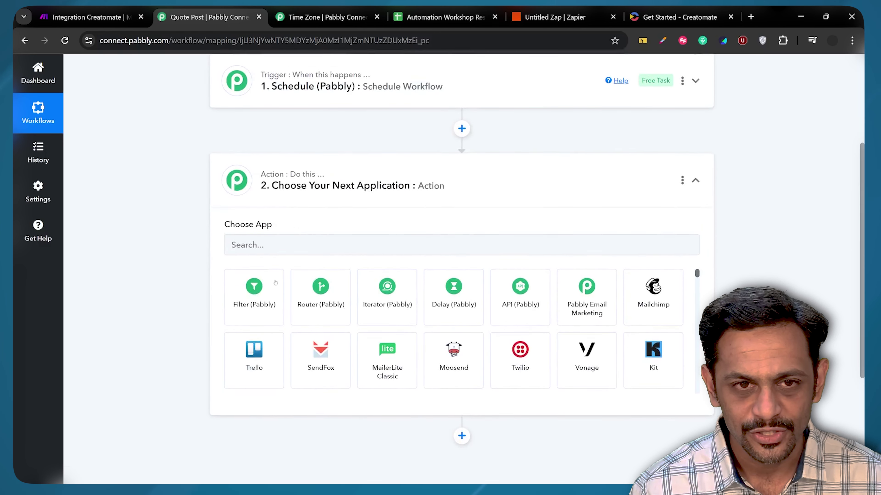
- Set step 2 to OpenAI with the Generate Image (DALL-E) event, and start a new token connection
left_click(269, 250)
type("openai")
left_click(253, 293)
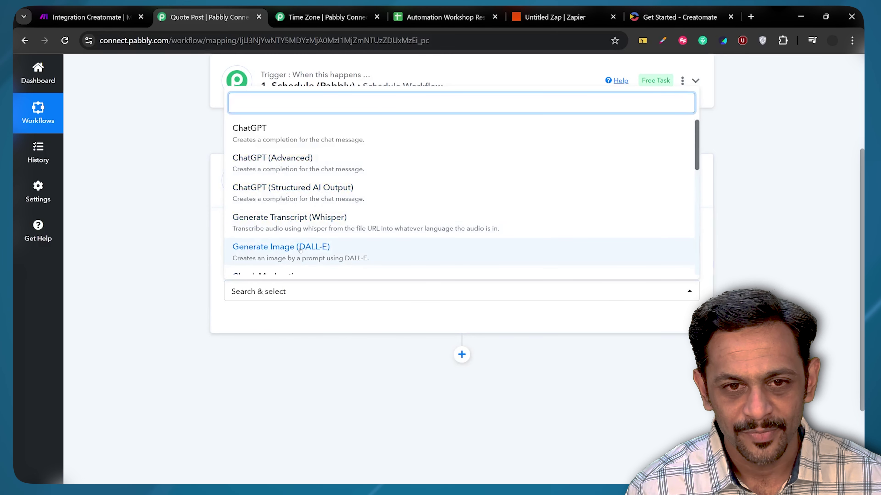
scroll(301, 249, "down", 2)
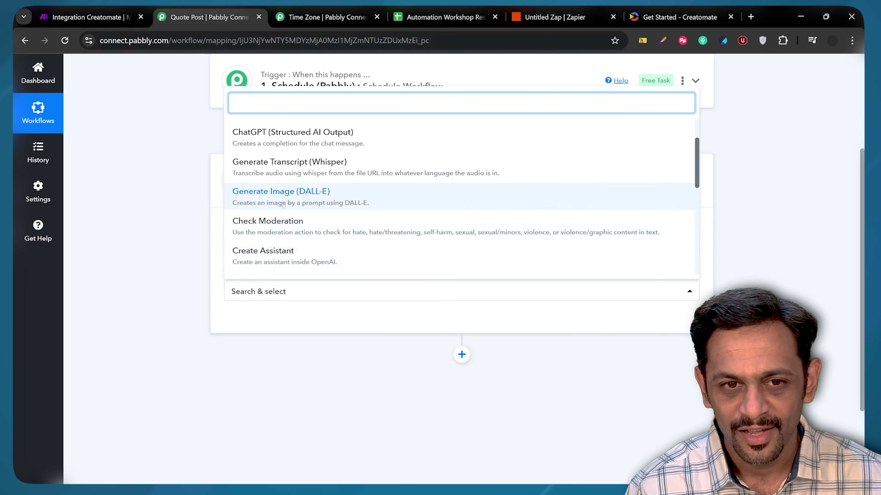
left_click(308, 190)
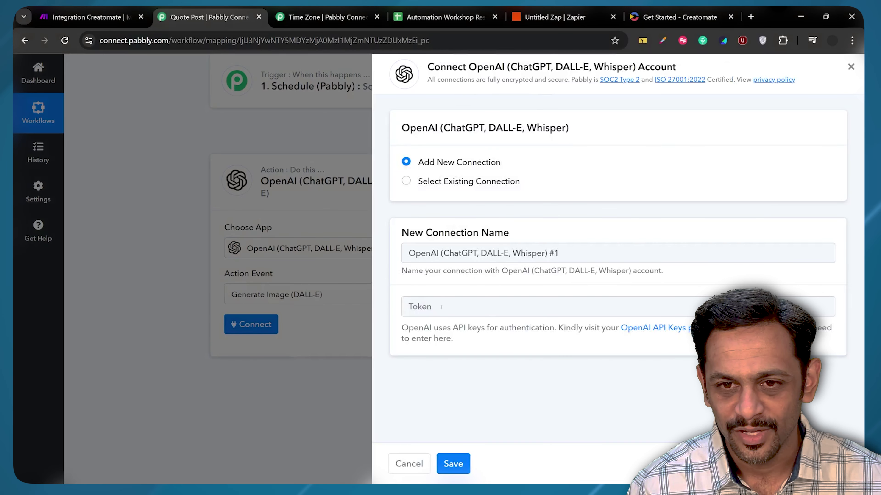
left_click(452, 309)
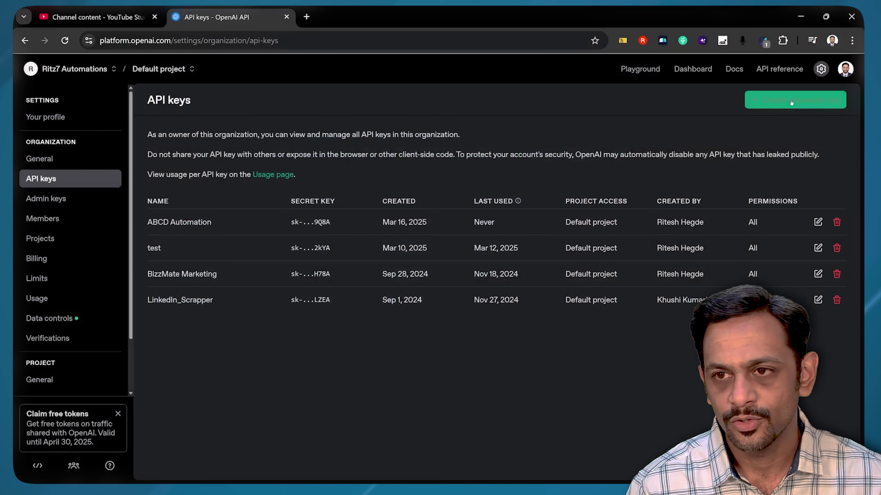
- Create an OpenAI secret key named 'Pabbly Connect' in the Default project and paste it as the token
left_click(795, 100)
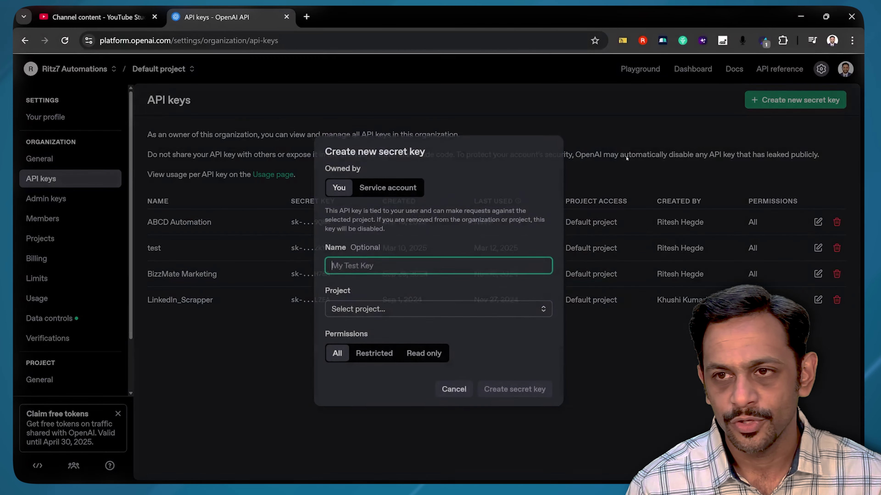
left_click(362, 265)
type("Pa")
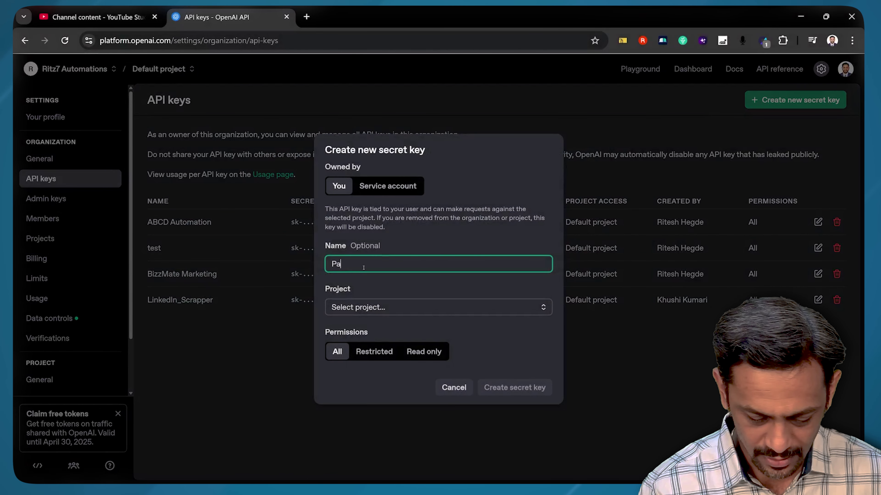
type("bbly Connect")
left_click(424, 307)
left_click(424, 329)
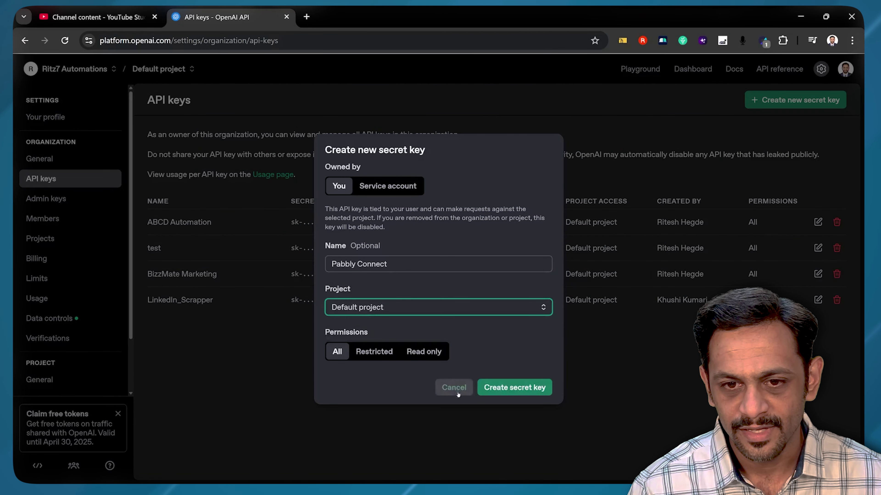
left_click(513, 388)
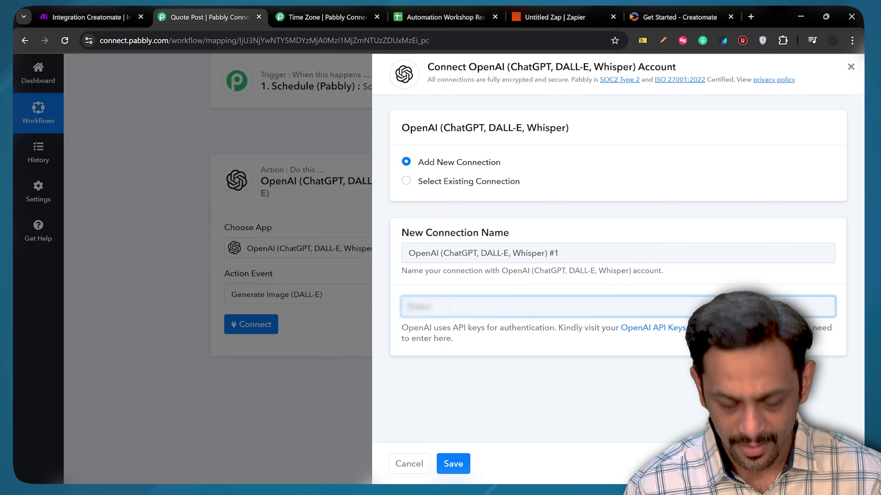
key("ctrl+v")
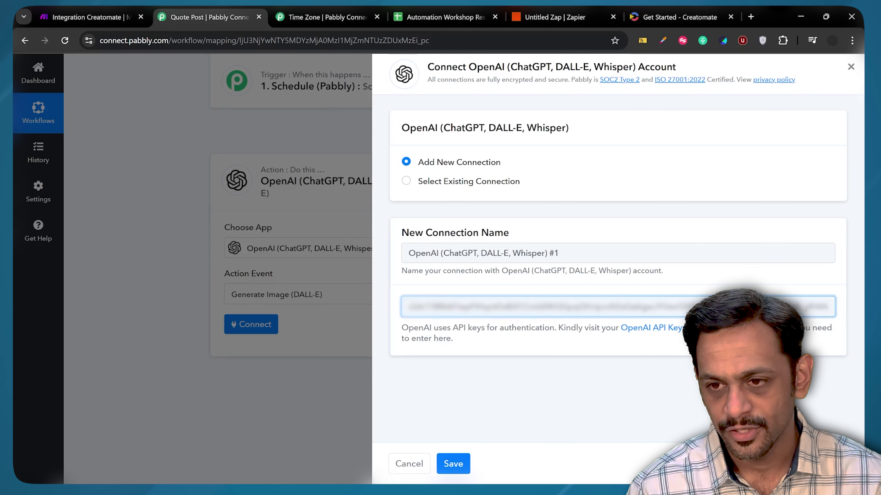
- Save the OpenAI connection, choose model dall-e-3, and enter the Instagram inspirational-quote image prompt
key("Return")
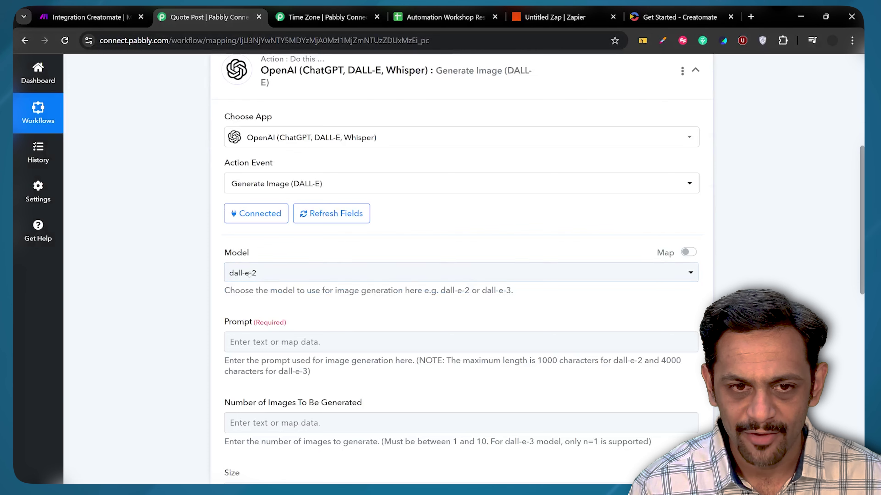
left_click(252, 270)
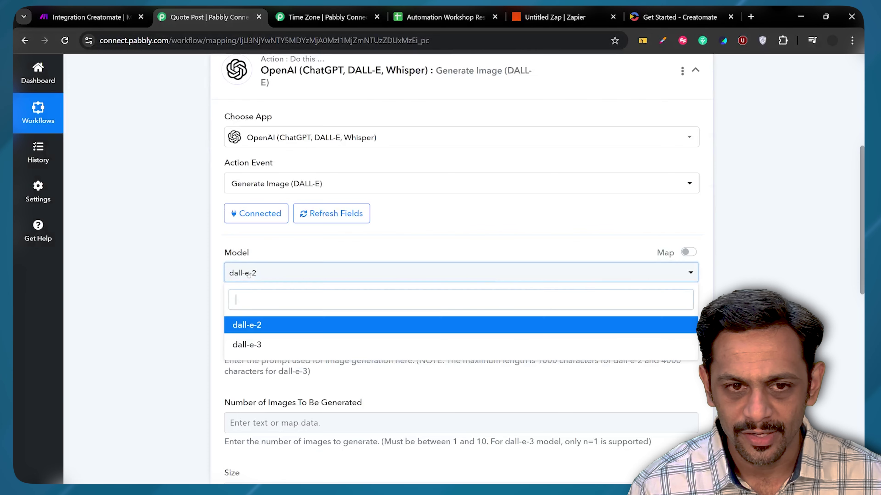
left_click(268, 347)
scroll(461, 274, "down", 2)
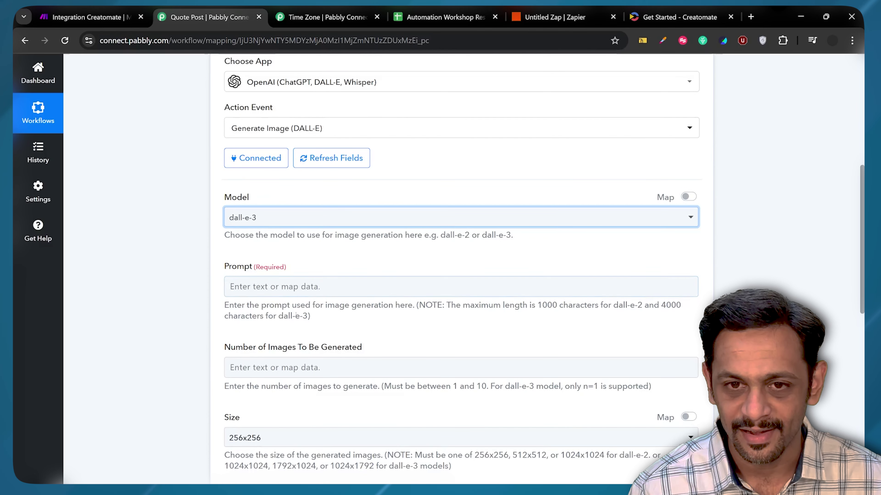
left_click(347, 286)
type("Generate an image with a short insp")
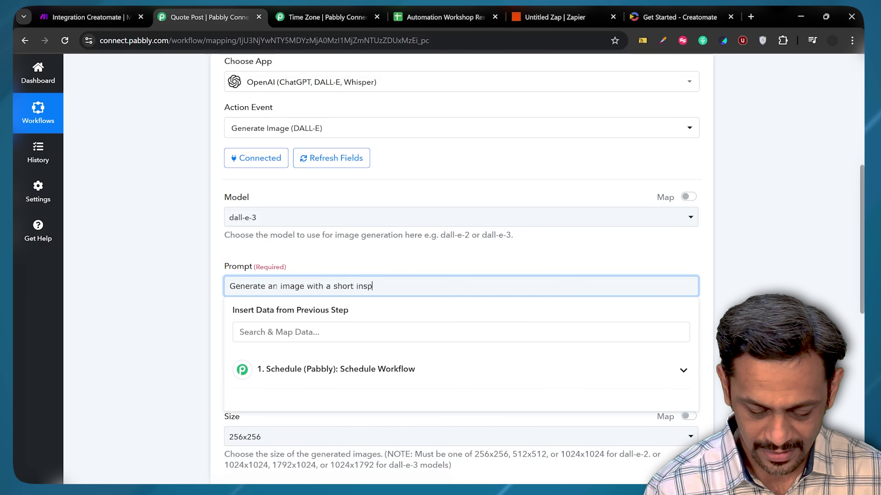
type("irational quote which ")
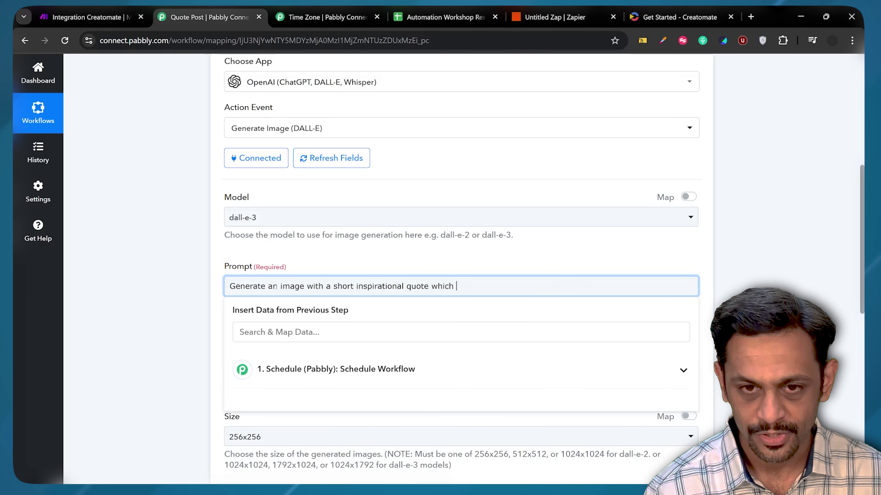
type("can be posted on Instagram")
- Generate 1 image at 1024x1024 with Standard quality
scroll(288, 255, "down", 3)
left_click(289, 255)
type("1")
scroll(288, 252, "down", 3)
left_click(253, 215)
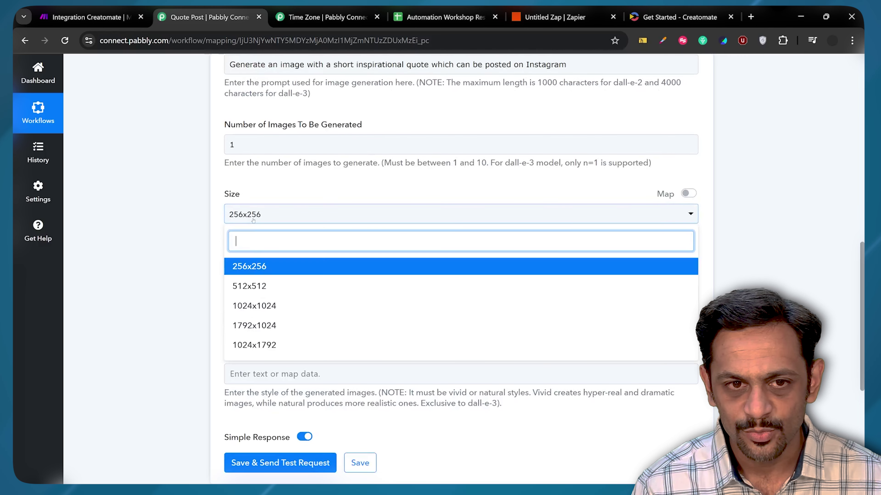
scroll(253, 272, "down", 2)
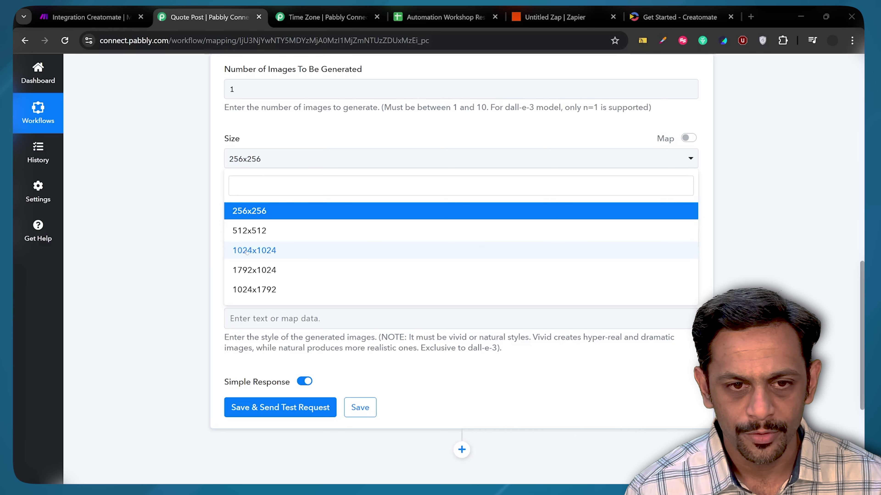
left_click(246, 251)
left_click(248, 242)
left_click(235, 289)
scroll(235, 282, "down", 2)
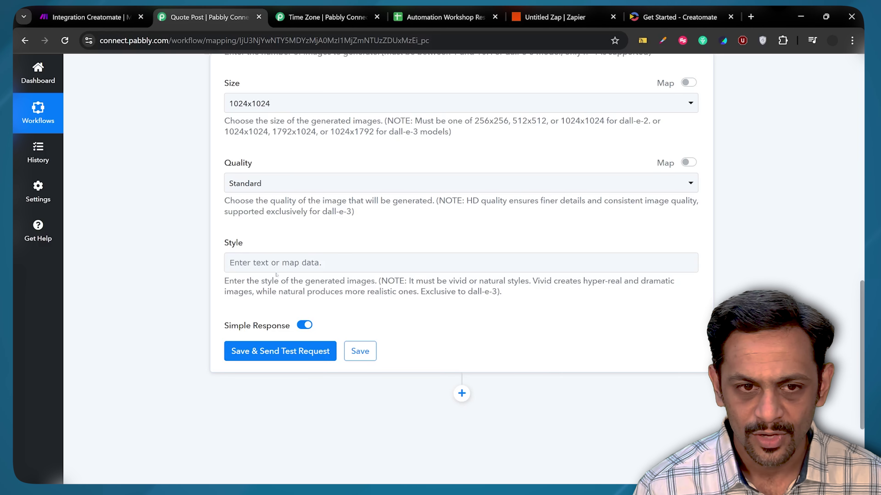
- Set the image style to lowercase 'natural' and resend the test request successfully
left_click(274, 264)
type("Natural")
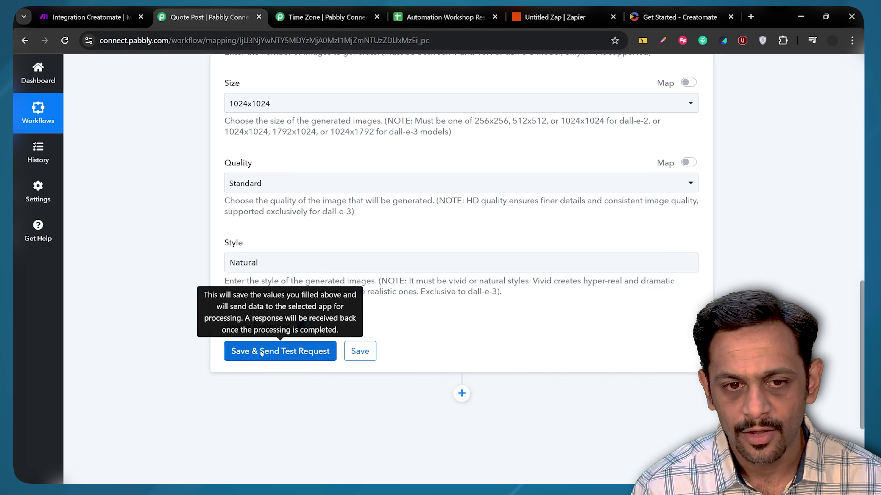
left_click(262, 353)
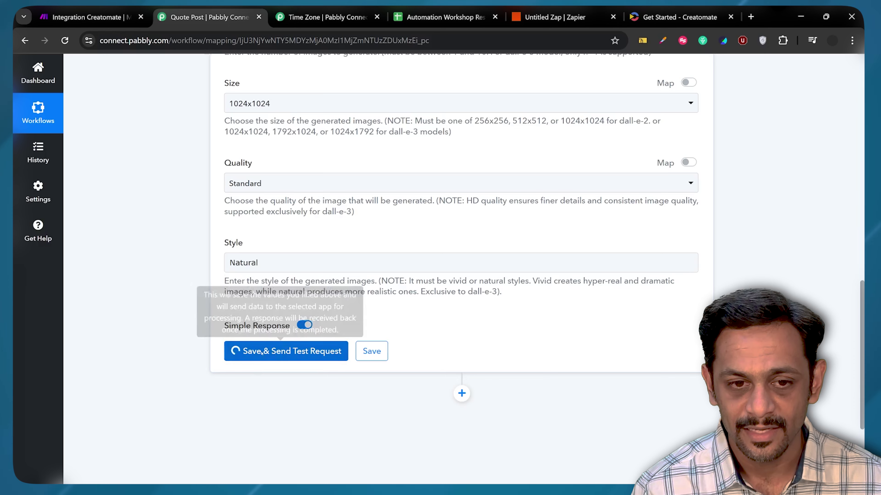
scroll(215, 292, "down", 2)
left_click(235, 207)
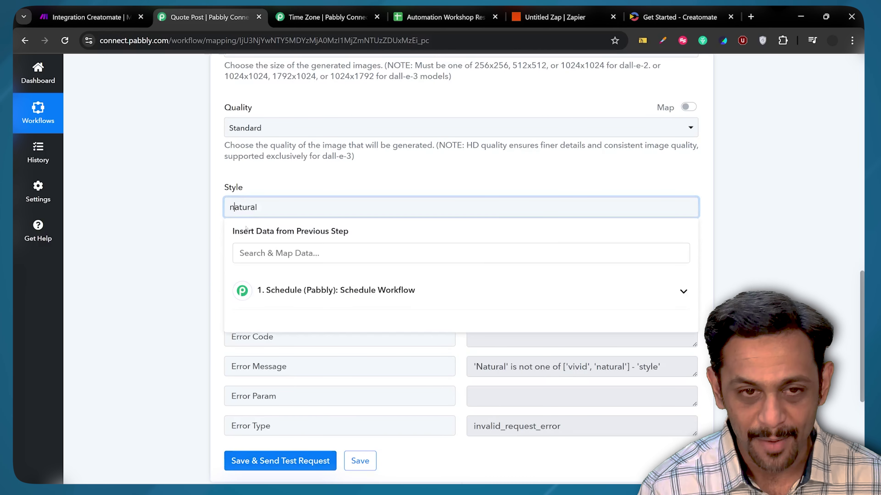
left_click(221, 225)
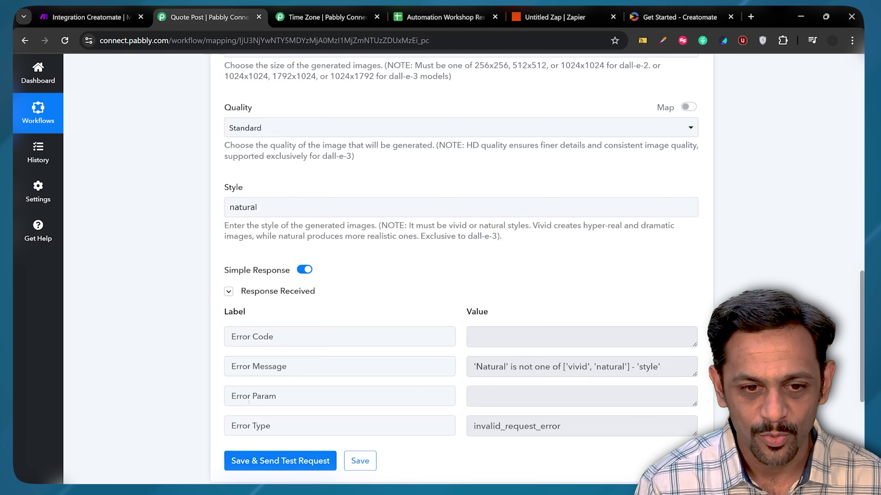
left_click(256, 461)
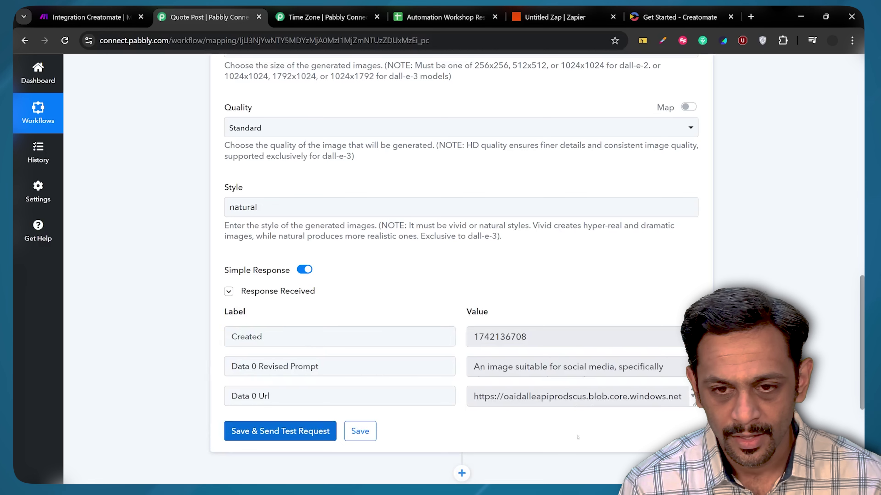
- Copy the generated image URL and open it in a new browser tab
triple_click(567, 397)
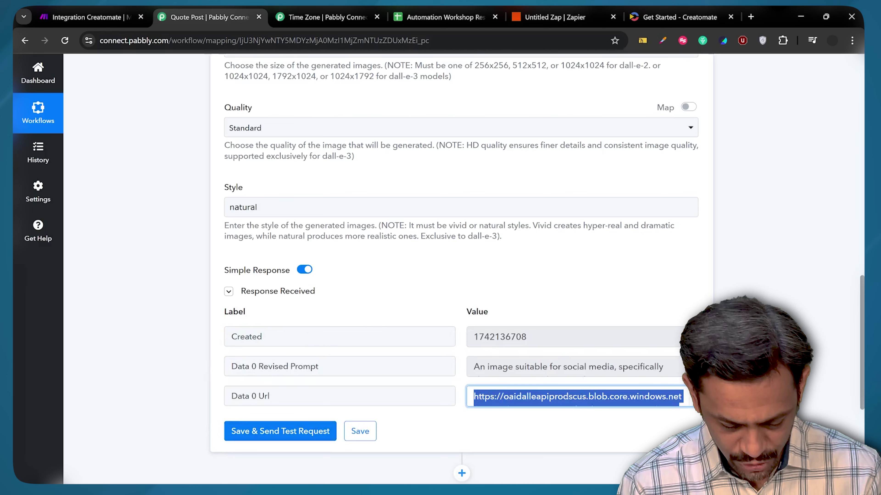
key("ctrl+c")
key("ctrl+t")
key("ctrl+v")
key("Return")
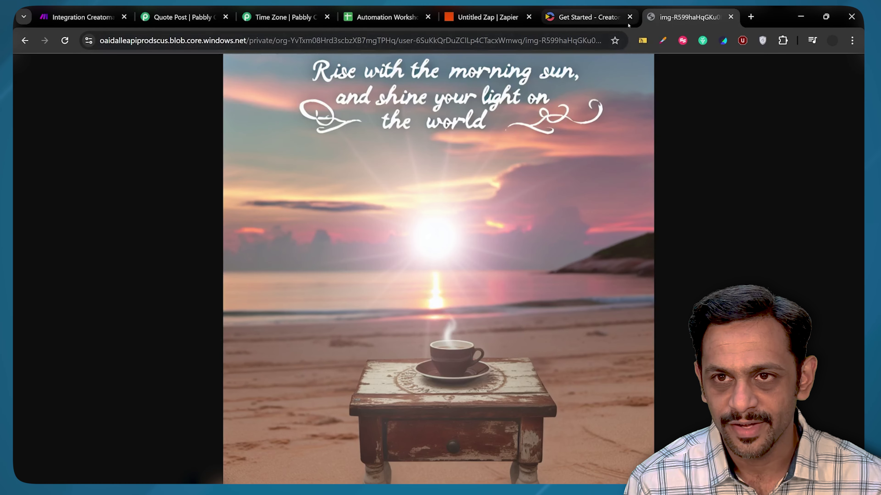
- In the Quote Post workflow, add an Instagram for Business Publish Photo step after the image step
left_click(181, 17)
left_click(461, 307)
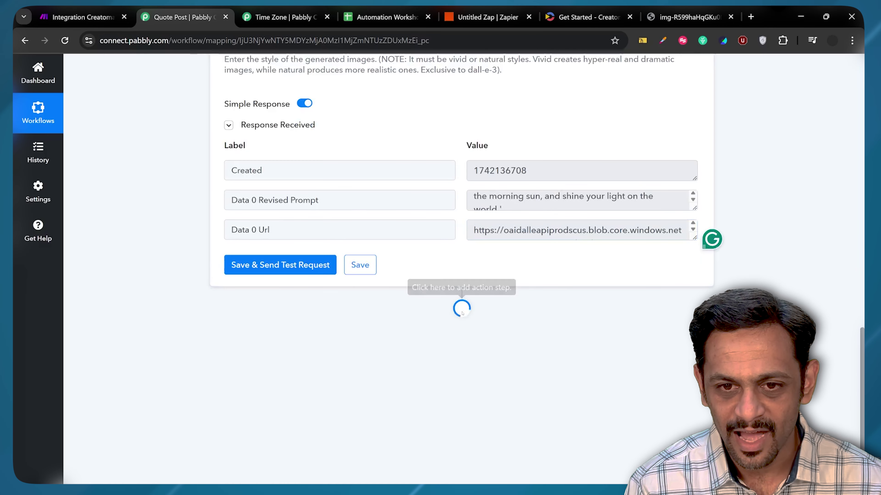
type("inst")
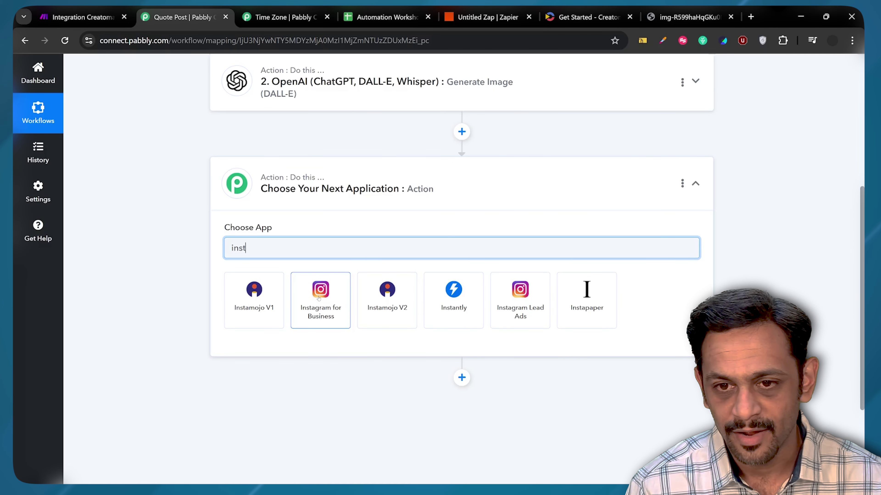
left_click(320, 298)
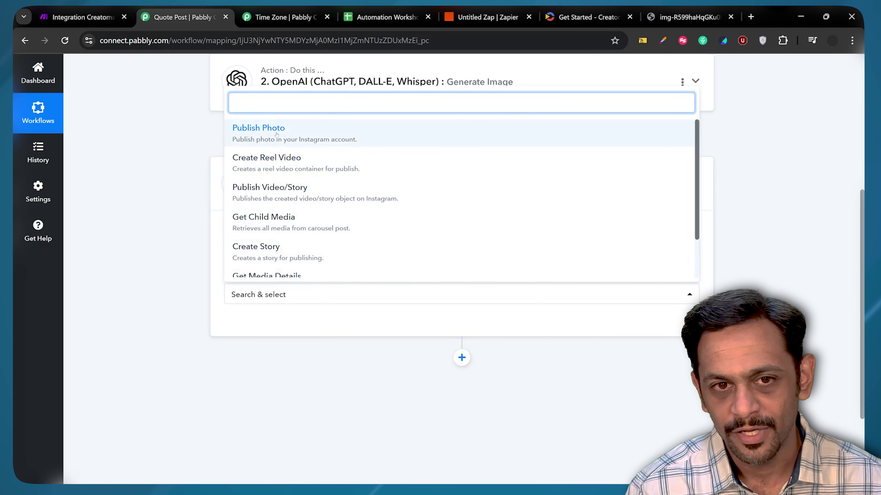
left_click(276, 135)
left_click(249, 329)
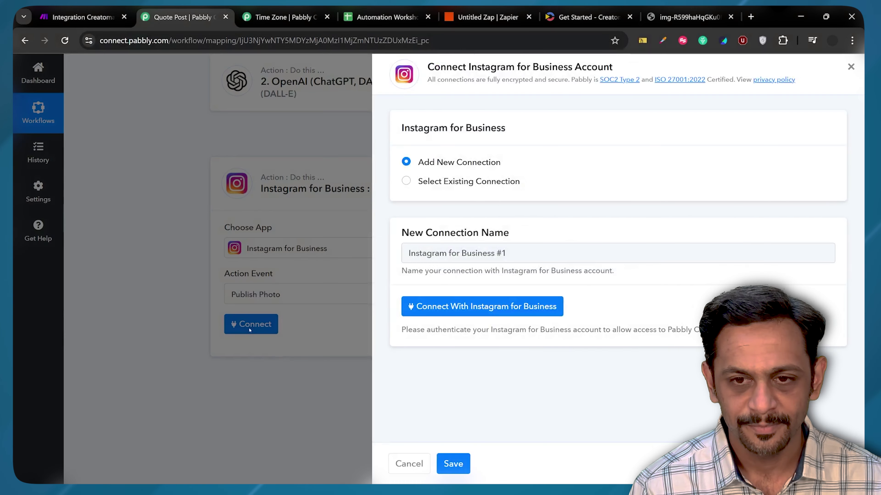
- Authorize Instagram for Business via Facebook login with the 2FA code, without trusting the device
left_click(485, 307)
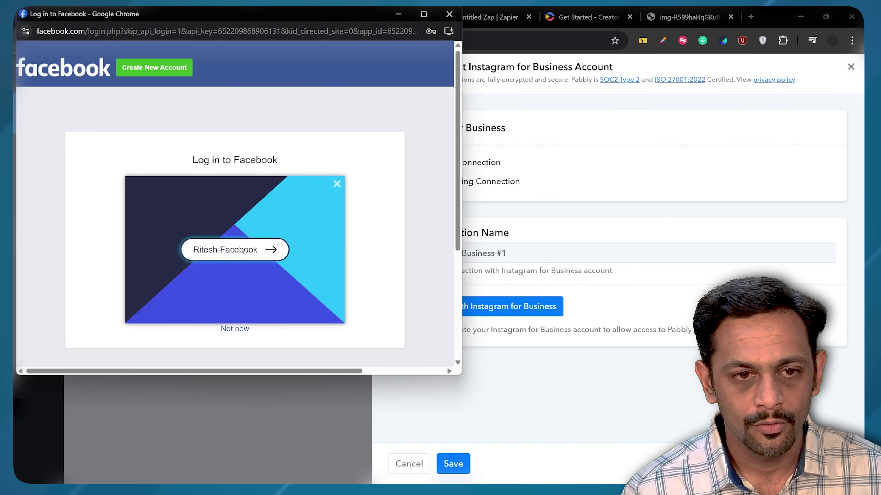
left_click(244, 250)
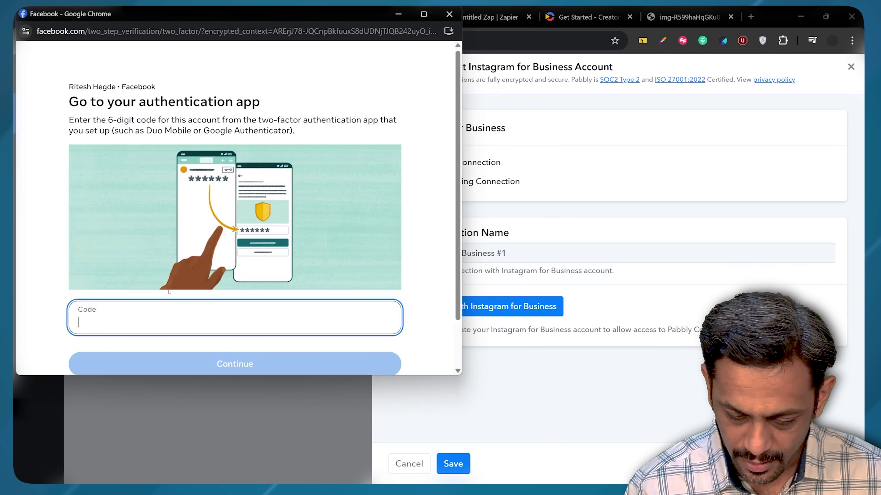
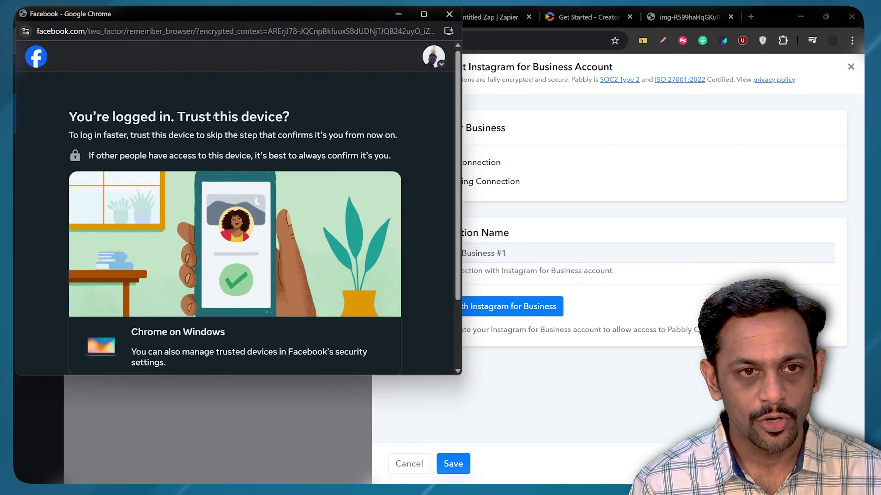
scroll(228, 225, "down", 3)
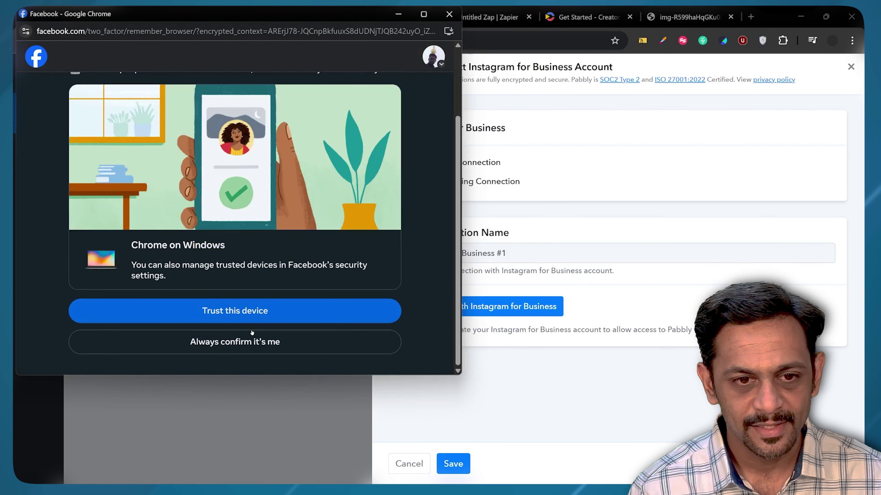
left_click(235, 341)
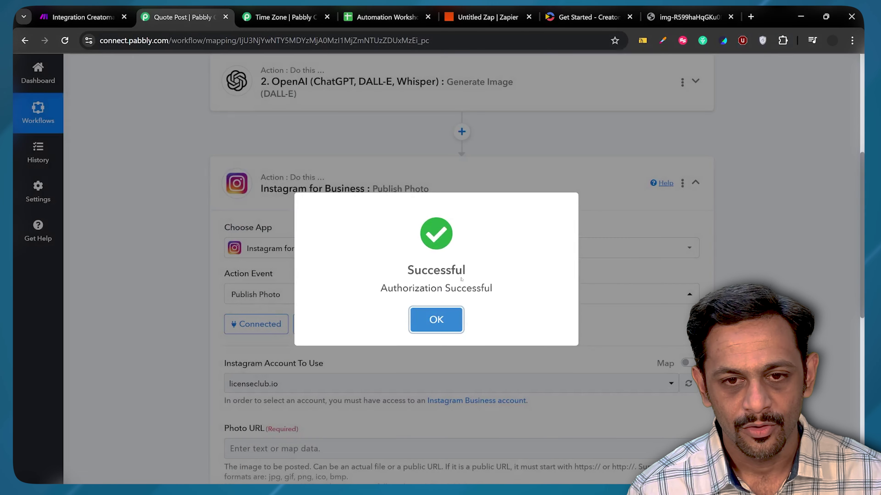
left_click(436, 311)
- Select the second listed Instagram account to publish to
scroll(256, 310, "down", 3)
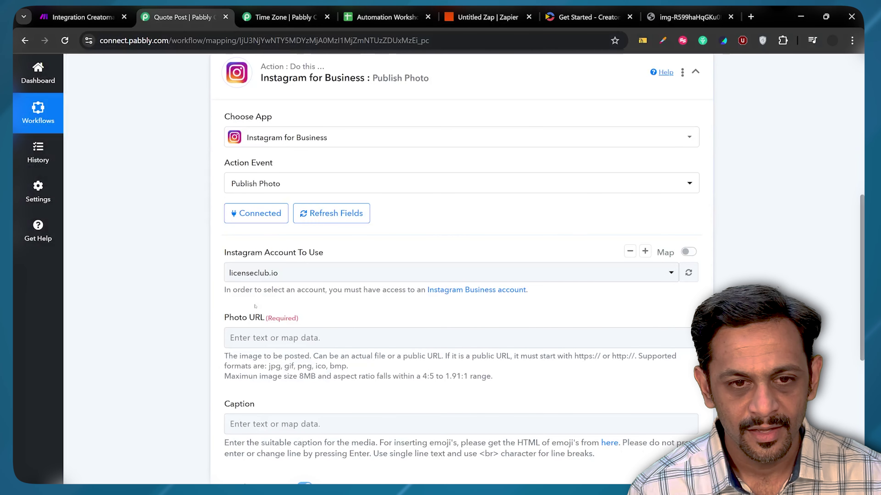
left_click(261, 274)
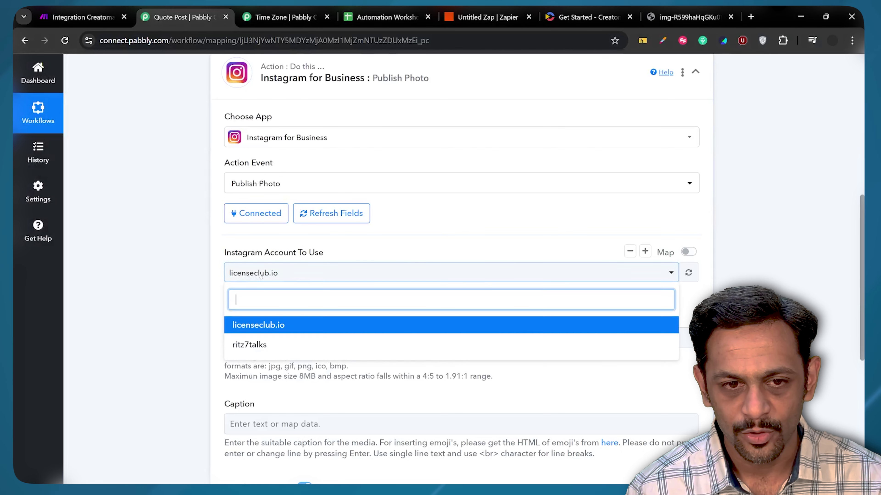
left_click(249, 345)
- Map the DALL-E step's Data 0 Url into the Instagram Photo URL field
scroll(274, 290, "down", 2)
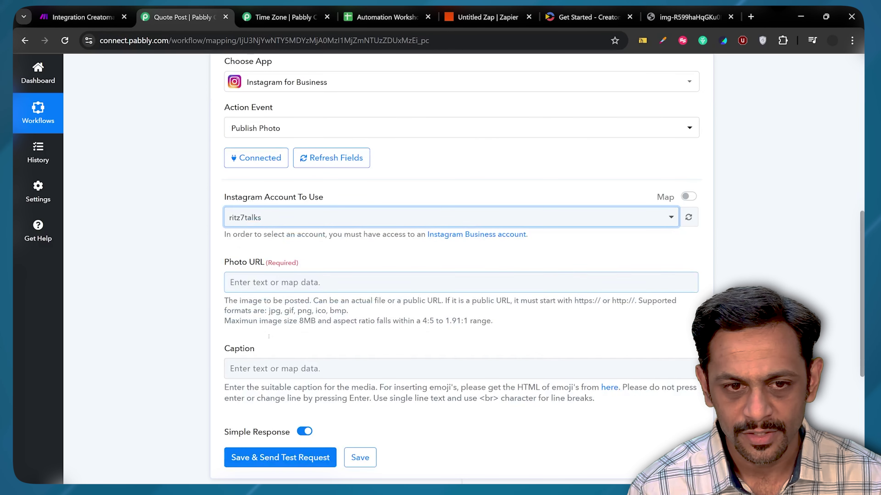
left_click(259, 282)
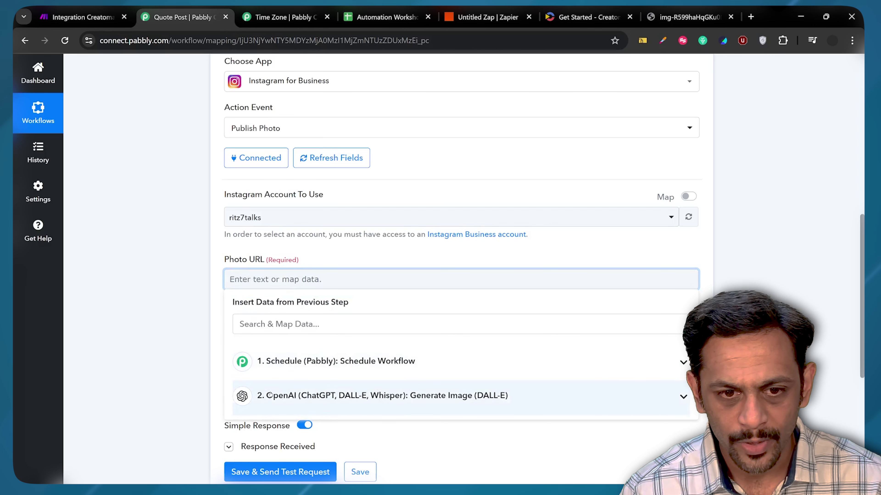
left_click(385, 395)
scroll(381, 388, "down", 3)
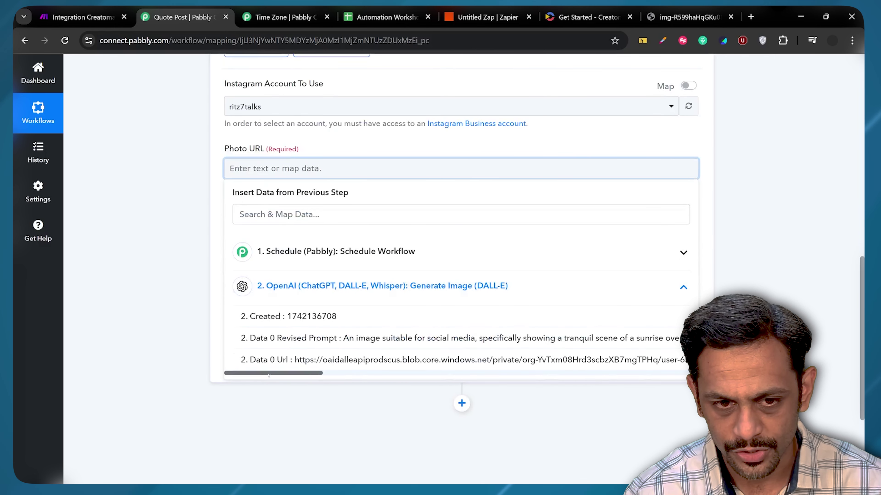
left_click(284, 360)
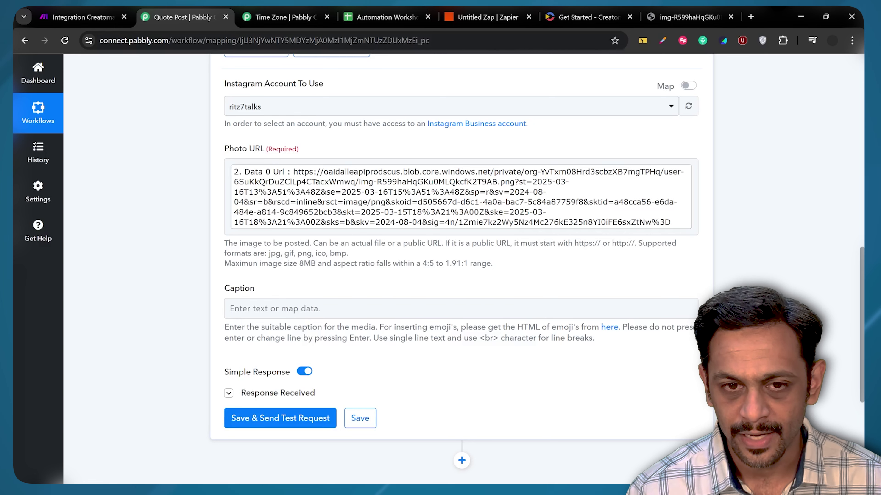
scroll(452, 241, "up", 10)
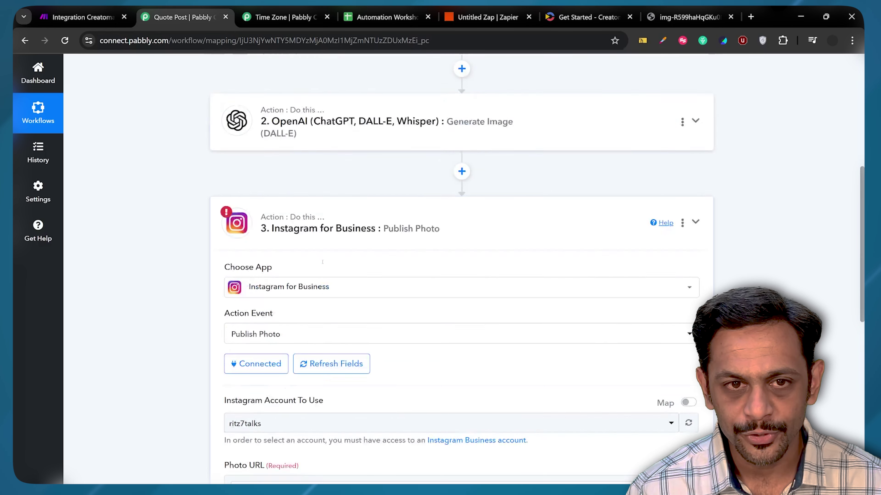
- Insert a File Uploader (Pabbly) step between the DALL-E and Instagram steps
left_click(461, 242)
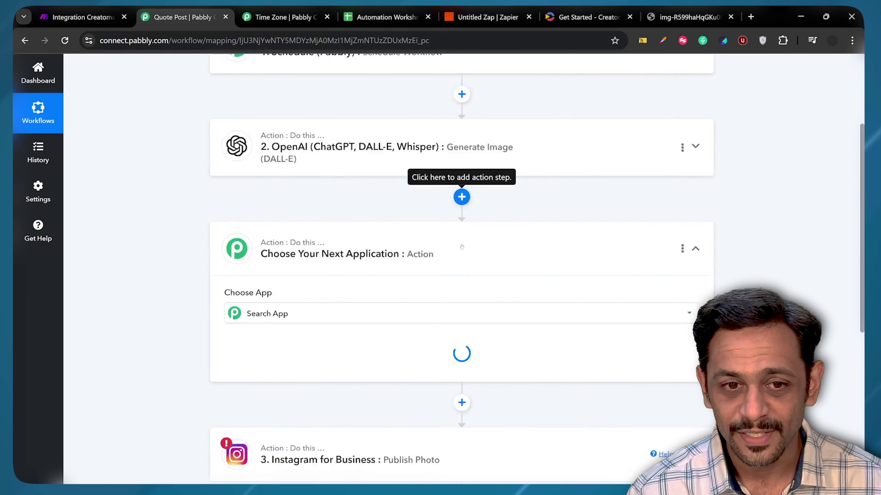
left_click(304, 248)
type("file")
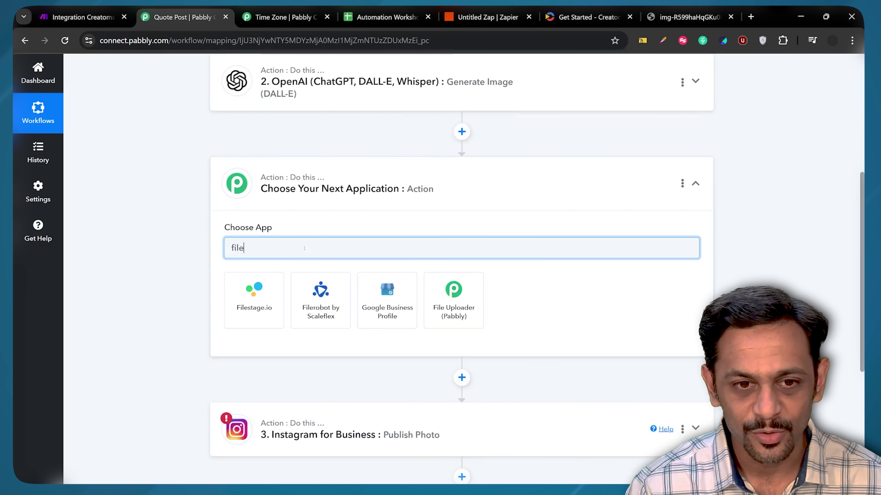
left_click(453, 295)
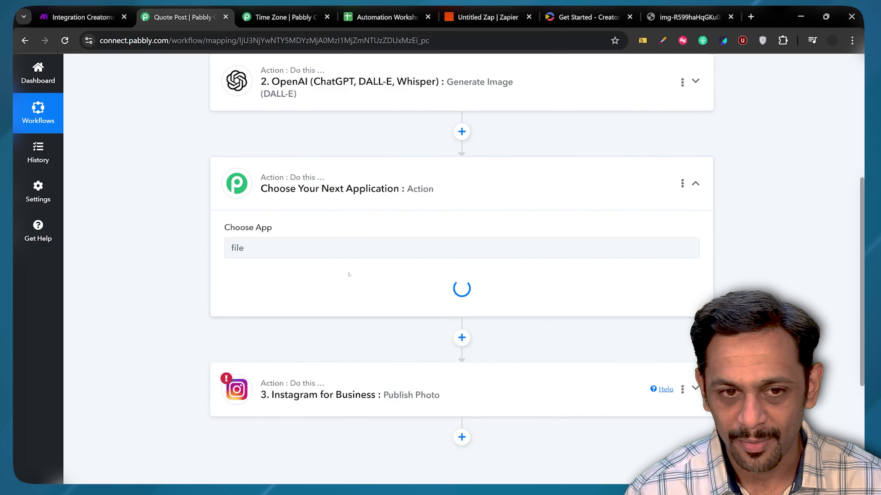
left_click(253, 324)
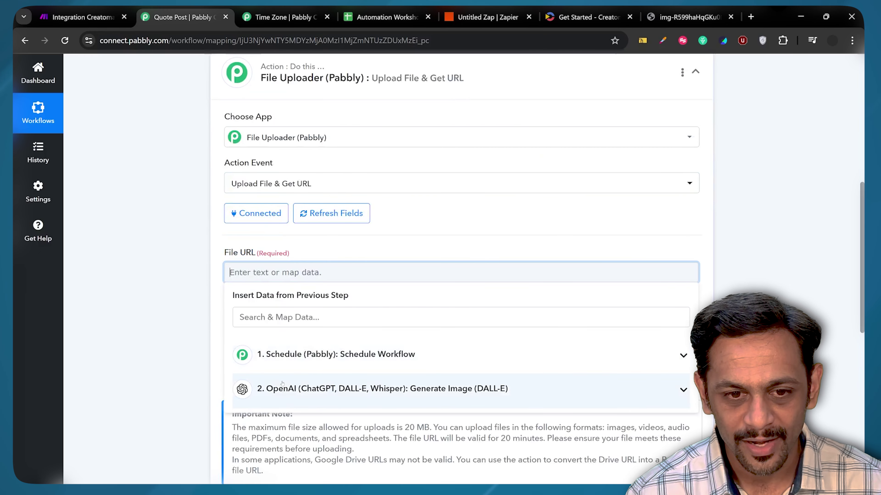
- Upload the DALL-E image URL as Quote.png and send a test Instagram post
left_click(271, 388)
scroll(271, 390, "down", 2)
left_click(274, 413)
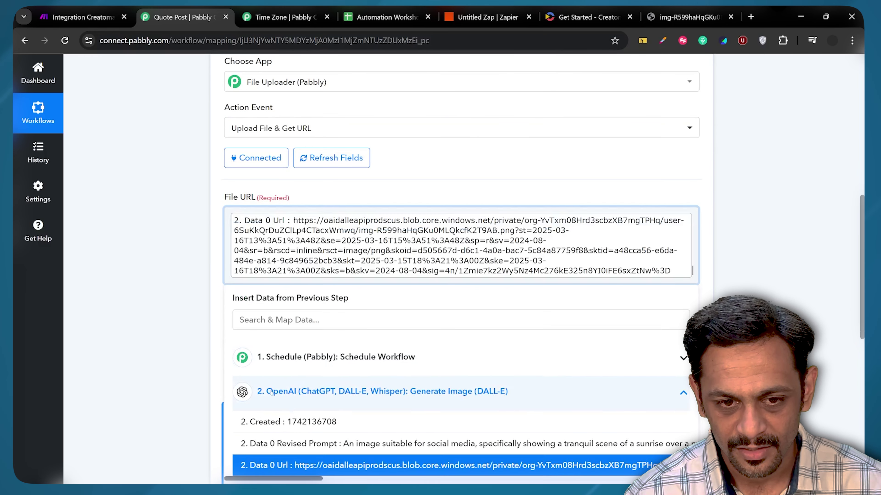
left_click(212, 255)
scroll(215, 260, "down", 1)
left_click(246, 293)
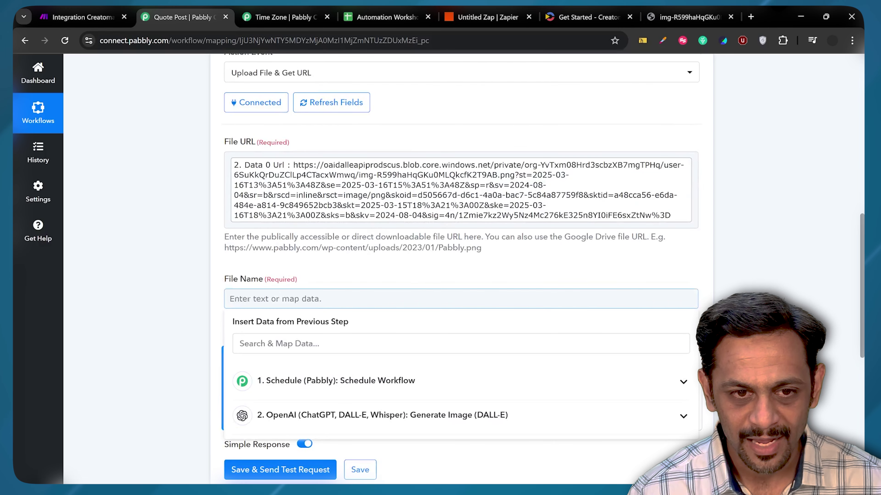
type("Quote.png")
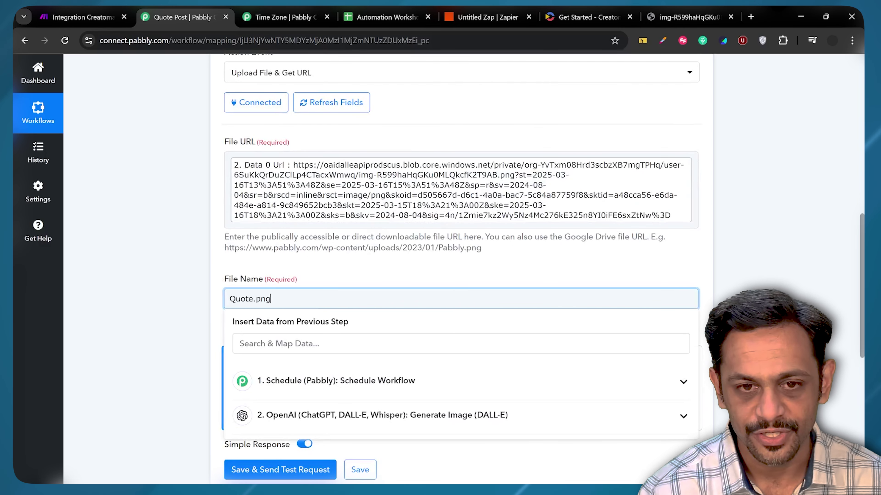
scroll(245, 395, "down", 9)
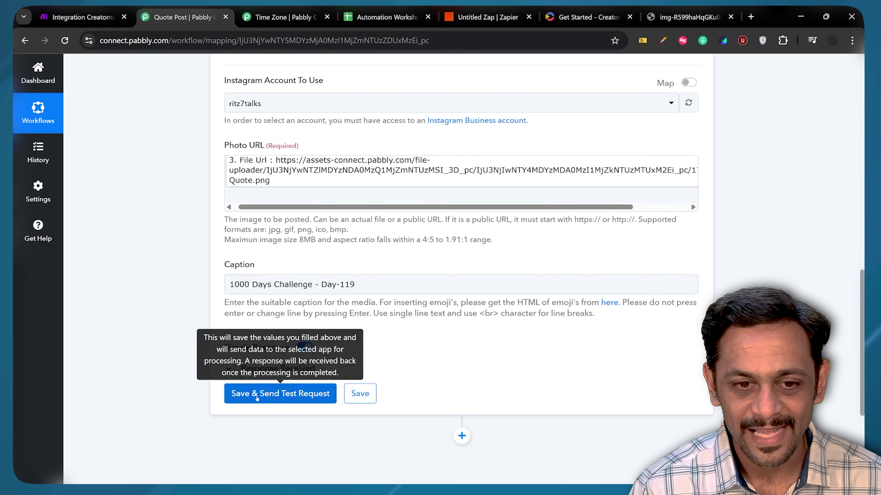
left_click(257, 398)
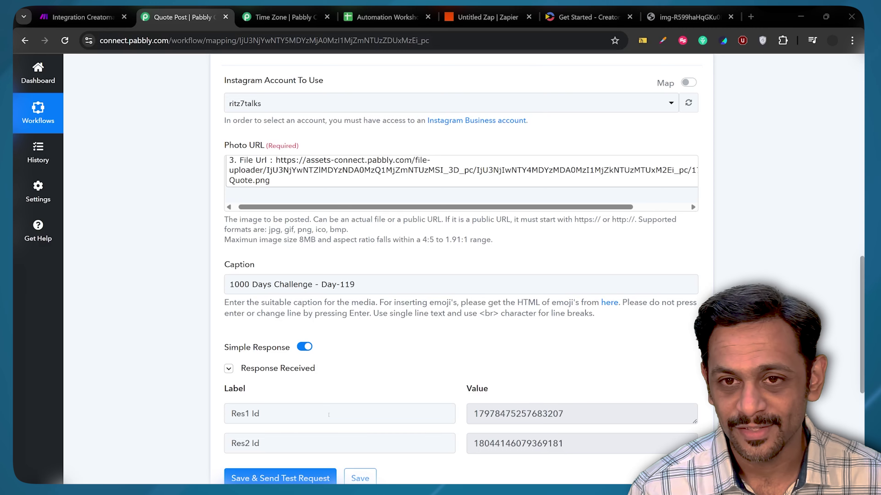
key("alt+Tab")
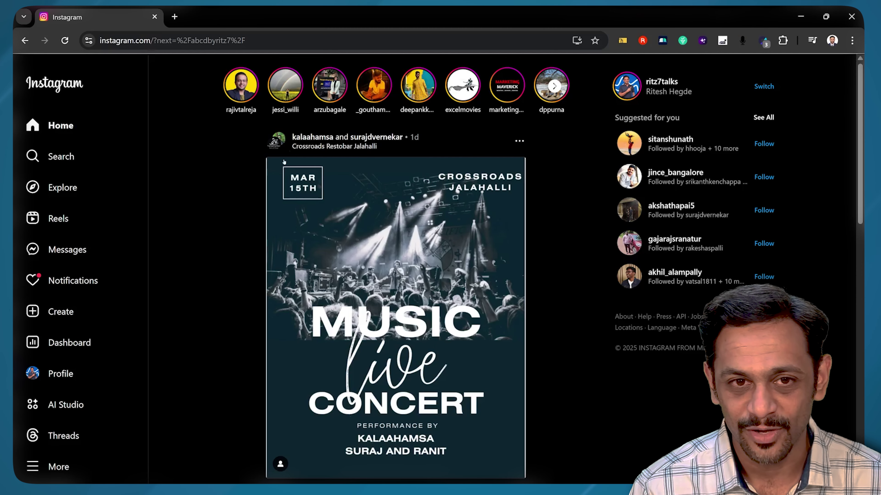
- Reload Instagram to confirm the quote post, then review the trigger's daily 10:00 AM schedule
left_click(65, 41)
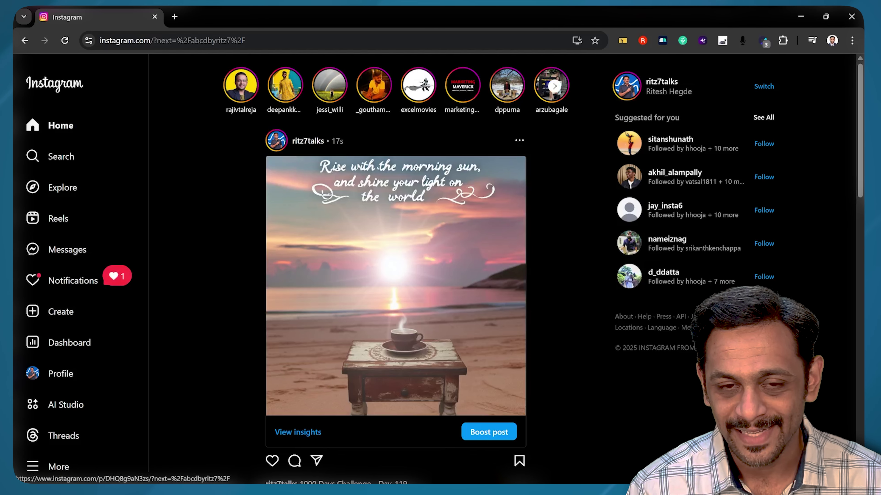
key("alt+Tab")
scroll(476, 239, "up", 15)
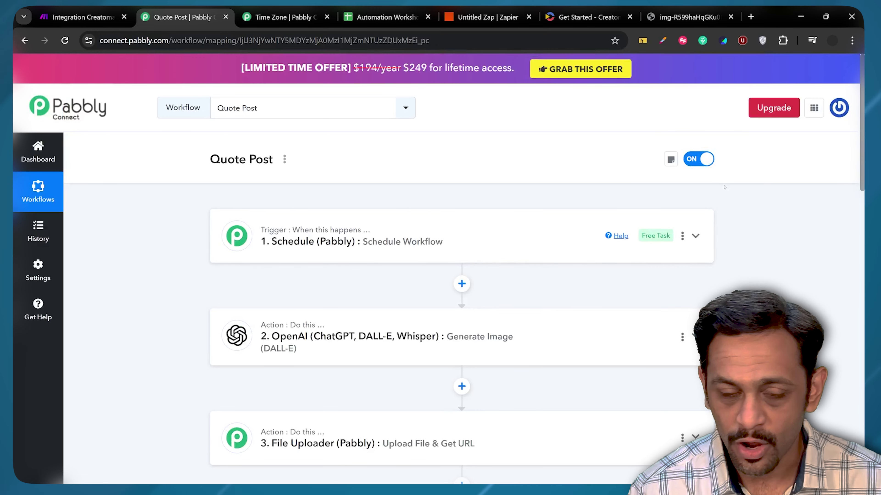
left_click(359, 236)
scroll(360, 237, "down", 1)
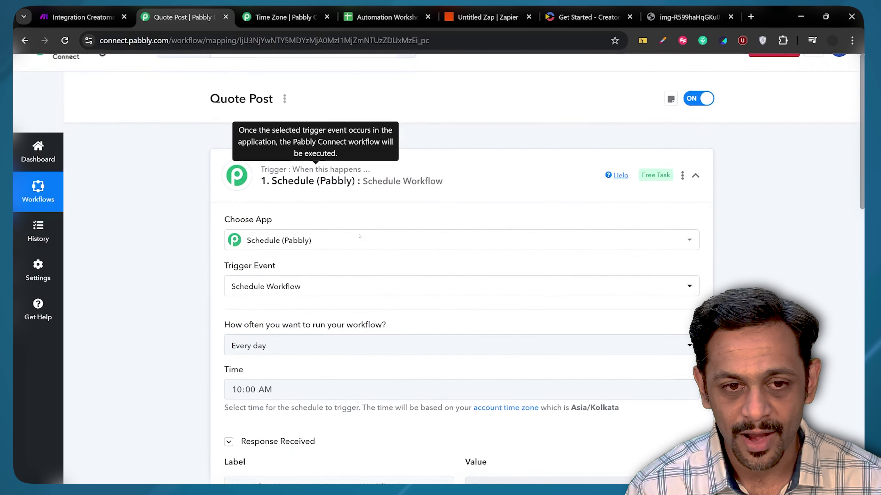
scroll(359, 236, "down", 1)
scroll(312, 295, "up", 2)
scroll(243, 365, "down", 2)
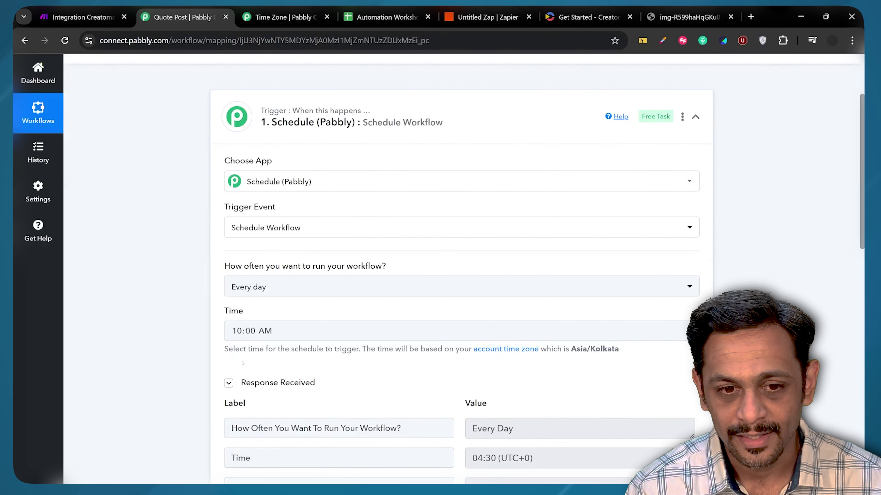